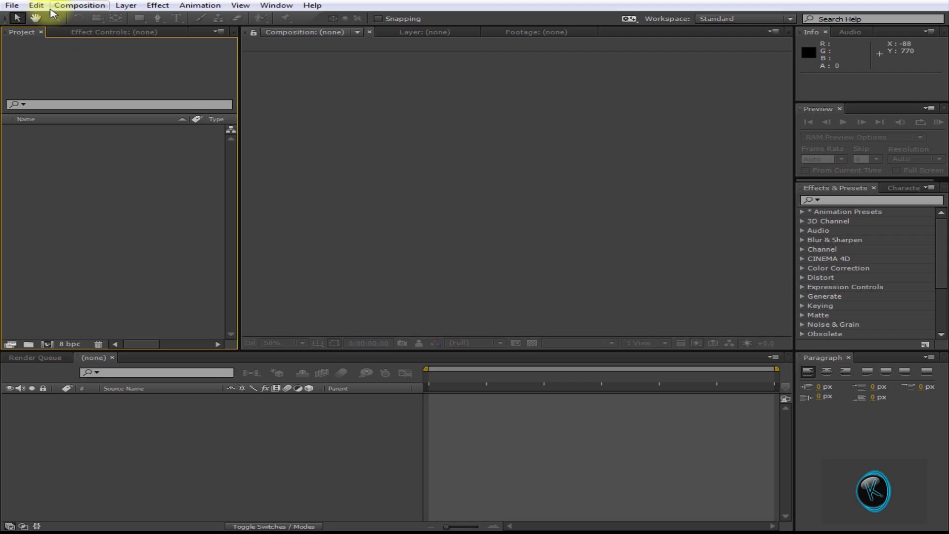
Create a new composition with default settings, then undo it.
click(14, 6)
mouse_move(80, 5)
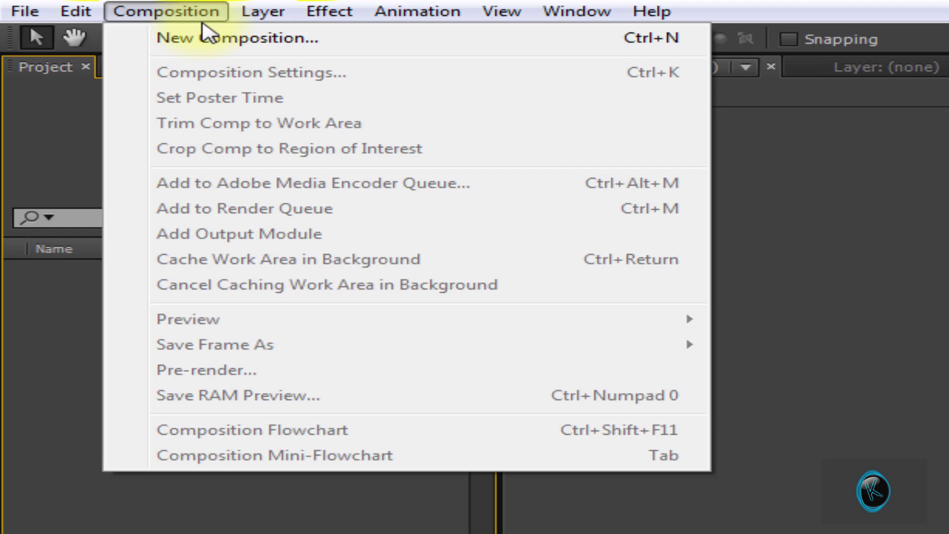
click(207, 36)
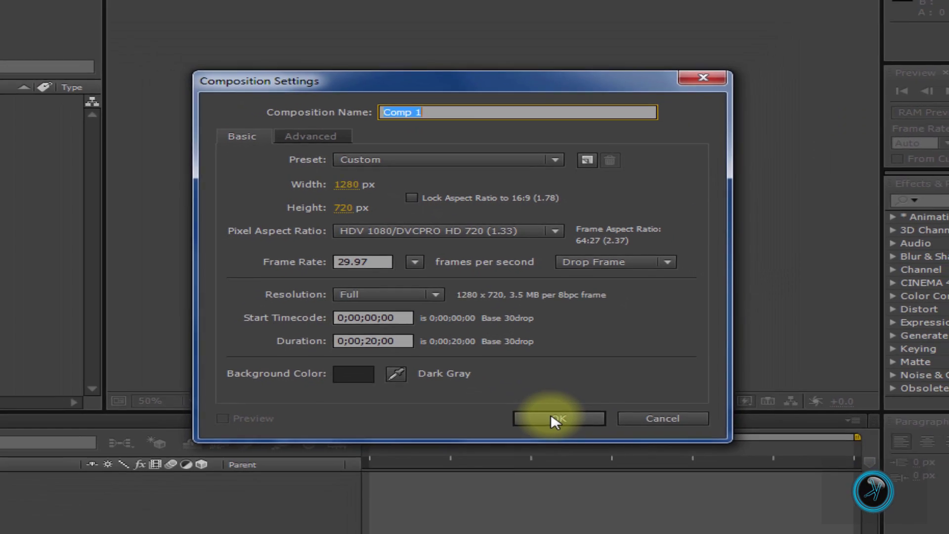
click(545, 479)
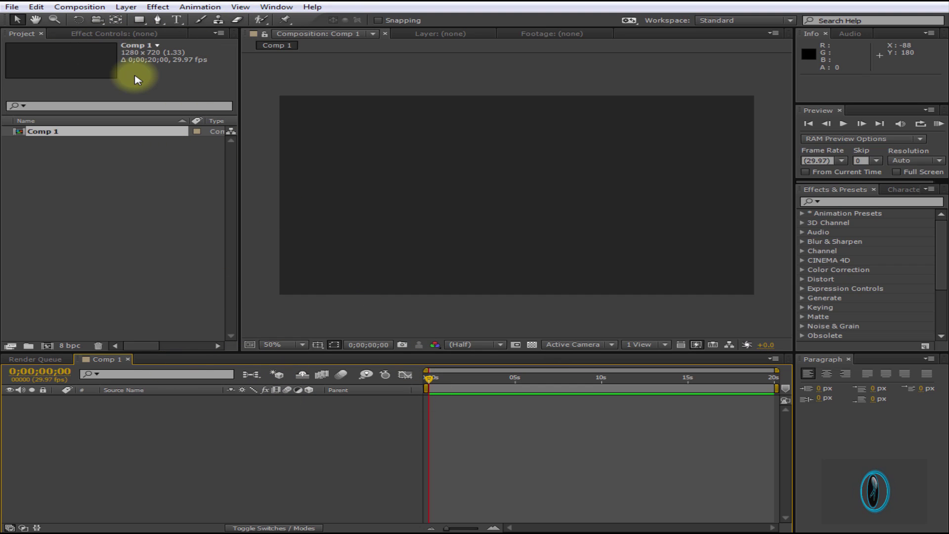
key(ctrl+z)
Recreate Comp 1 at 1280×720, 20 seconds, 29.97 fps with a black background.
click(79, 6)
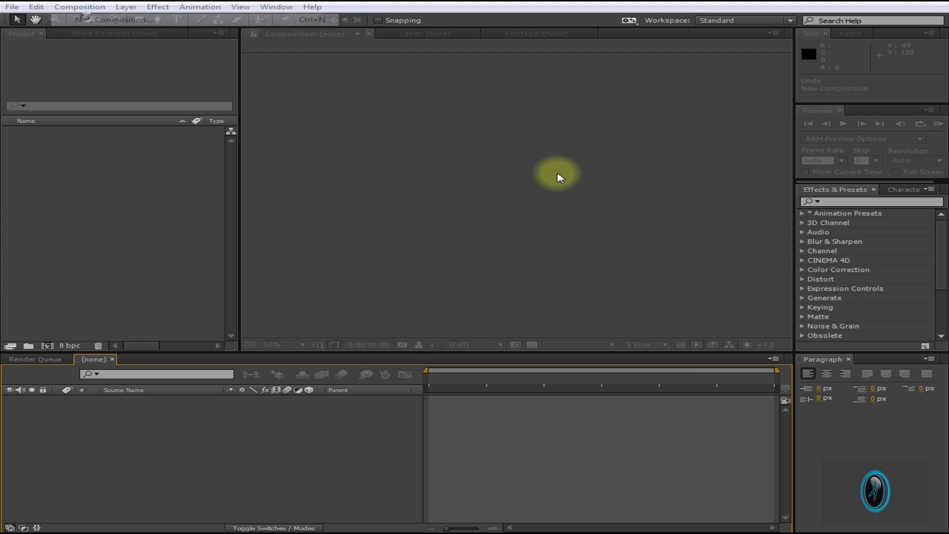
click(410, 324)
click(438, 368)
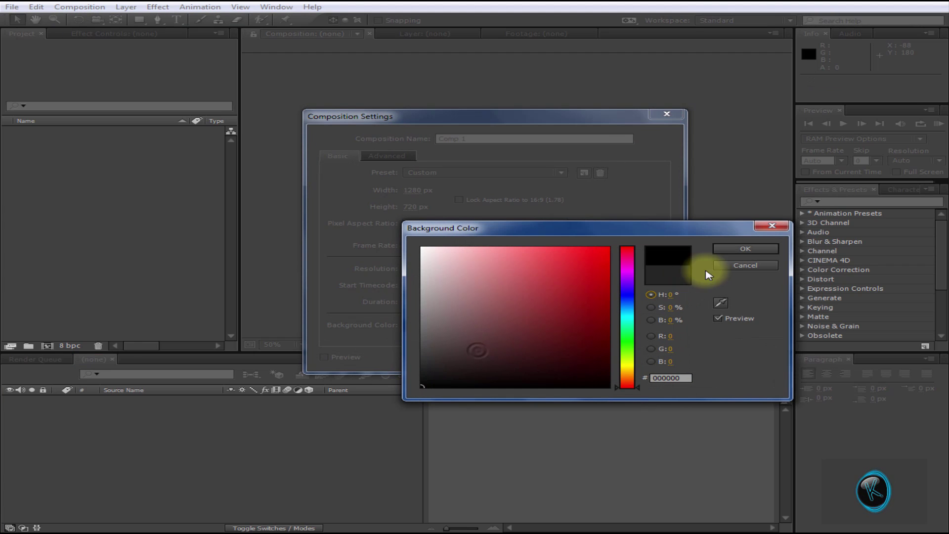
click(723, 250)
click(558, 357)
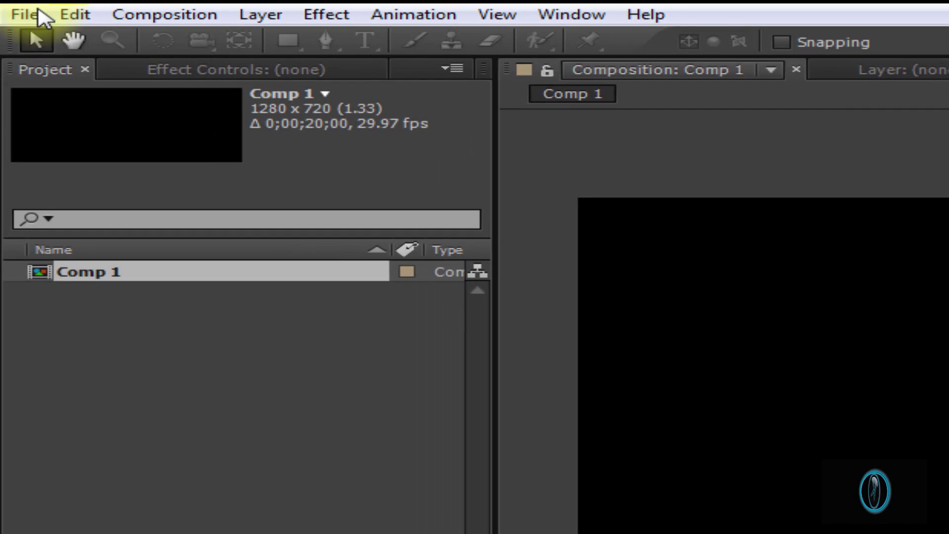
Import Inside K.png and place it in the Comp 1 timeline as layer 1.
click(39, 14)
mouse_move(163, 261)
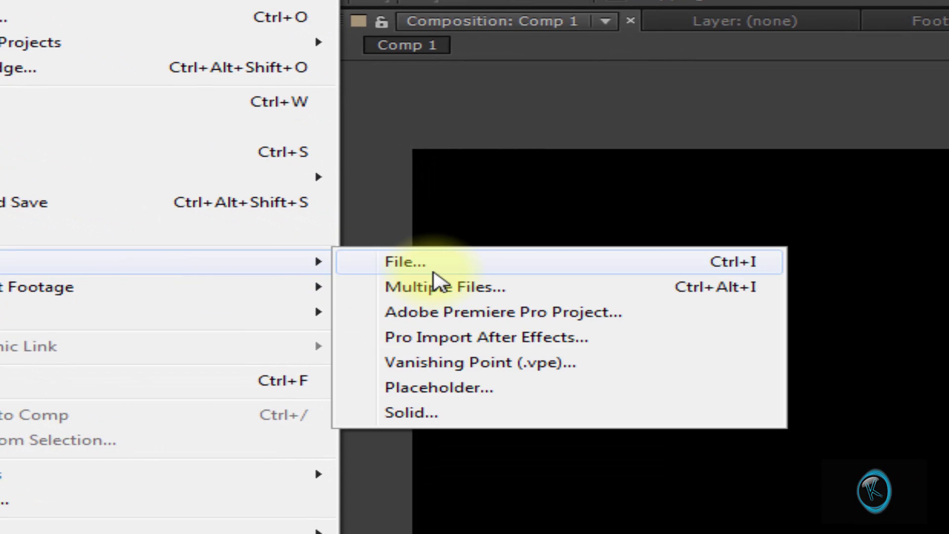
click(433, 268)
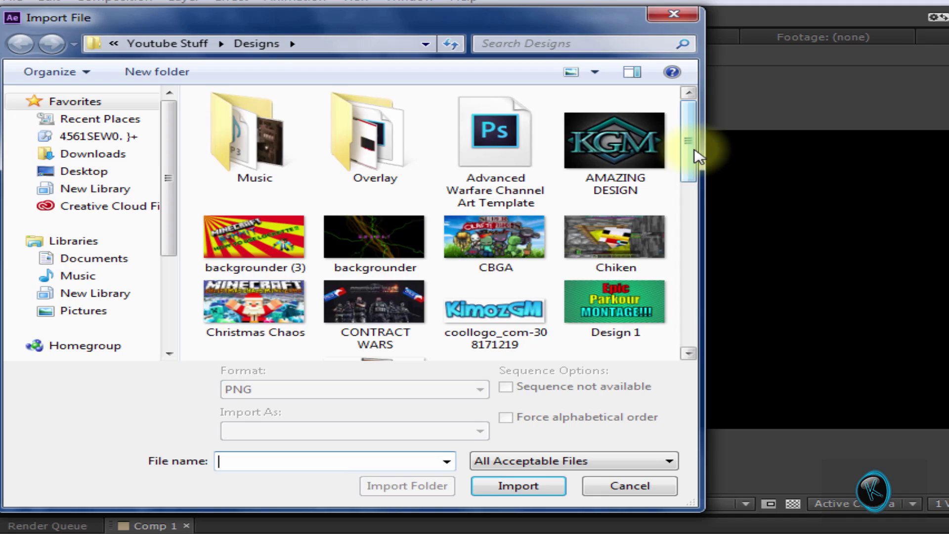
mouse_move(697, 154)
mouse_down()
mouse_move(684, 277)
mouse_move(668, 310)
mouse_move(705, 290)
mouse_move(685, 248)
mouse_up()
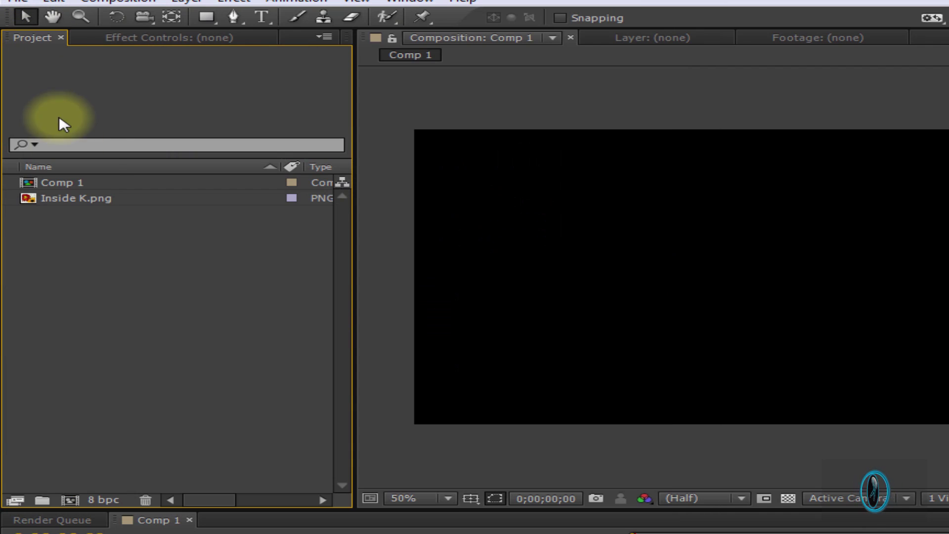
drag(79, 198, 158, 519)
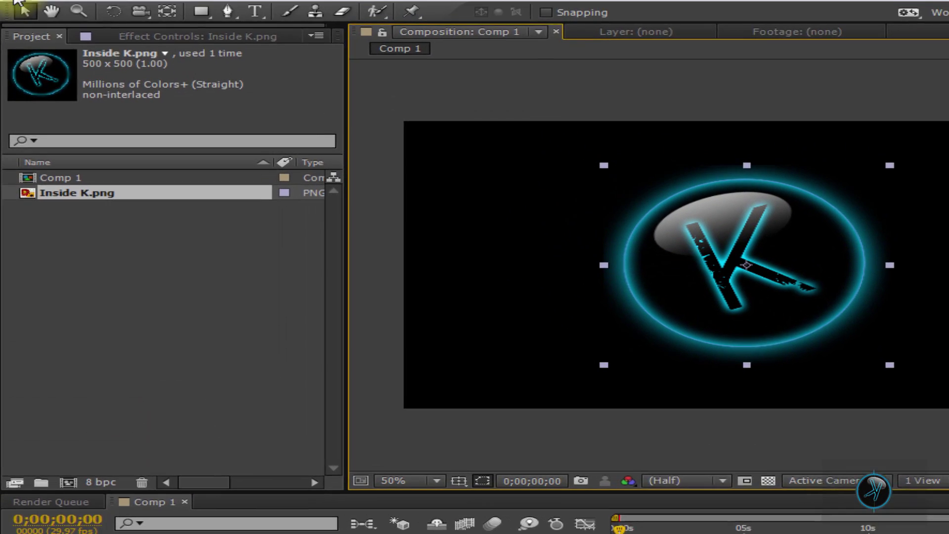
Import Outest Ring Of my logo 2.png and place it beneath the Inside K.png layer.
click(16, 11)
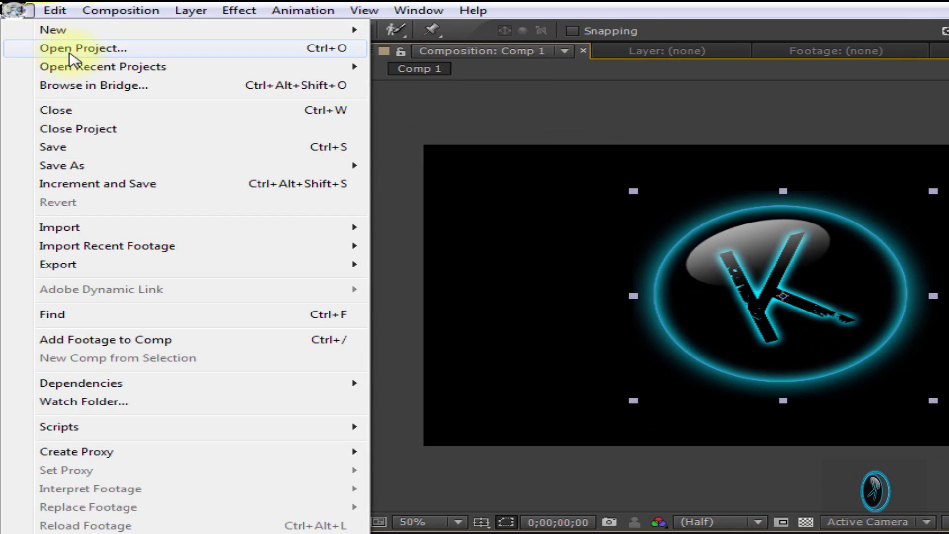
mouse_move(60, 227)
click(385, 228)
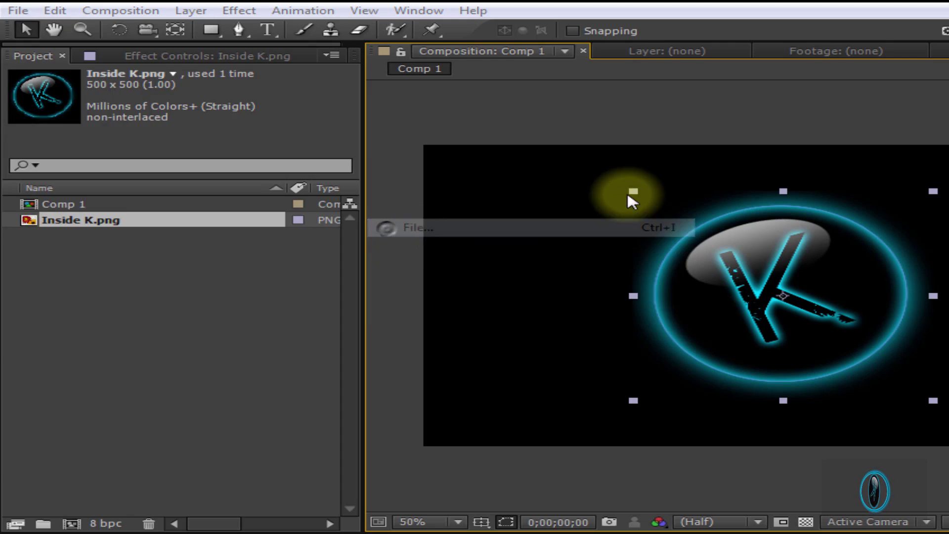
scroll(689, 170, down, 10)
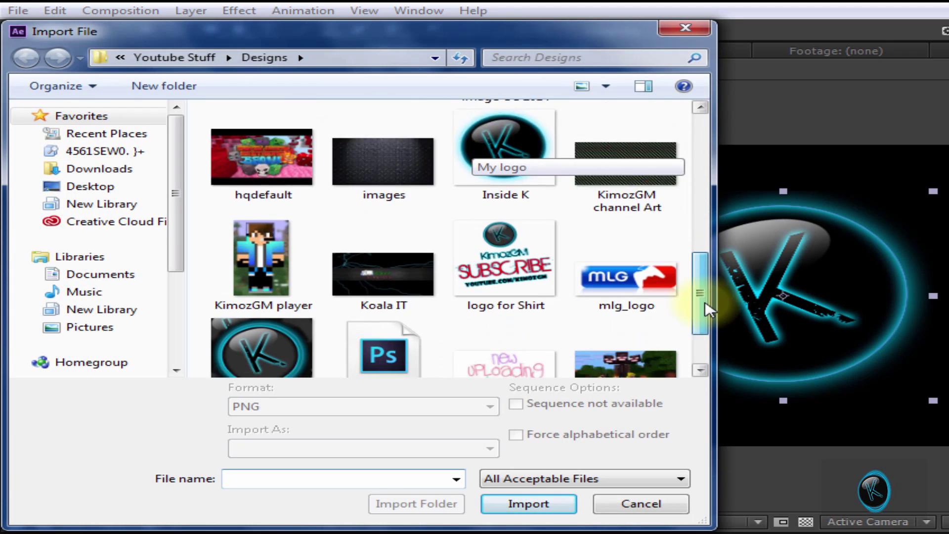
click(397, 351)
click(526, 505)
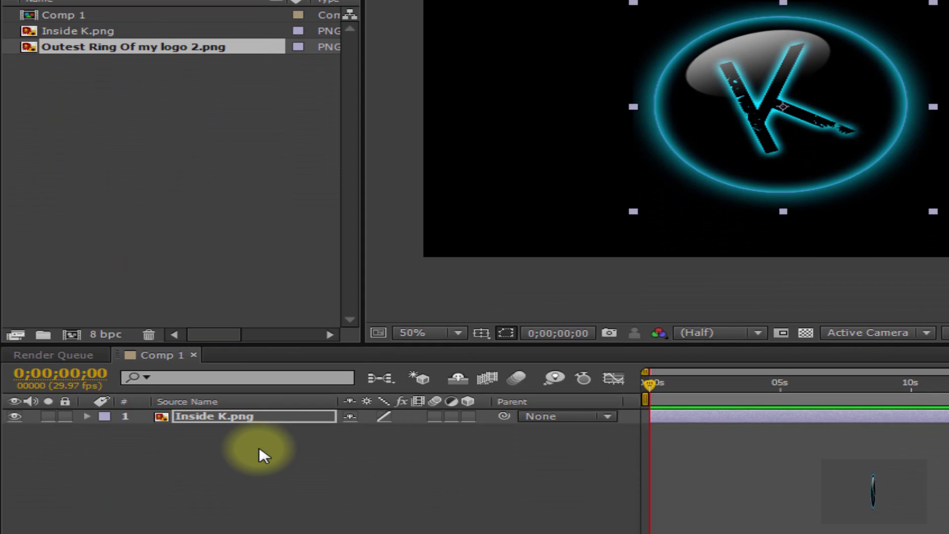
drag(99, 233, 252, 424)
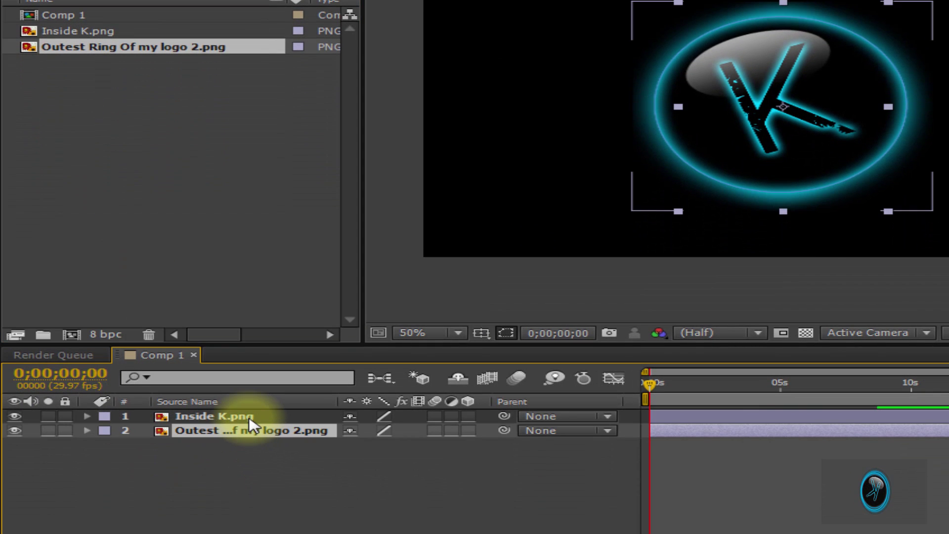
Resize and nudge the ring layer so it encircles the K.
click(241, 417)
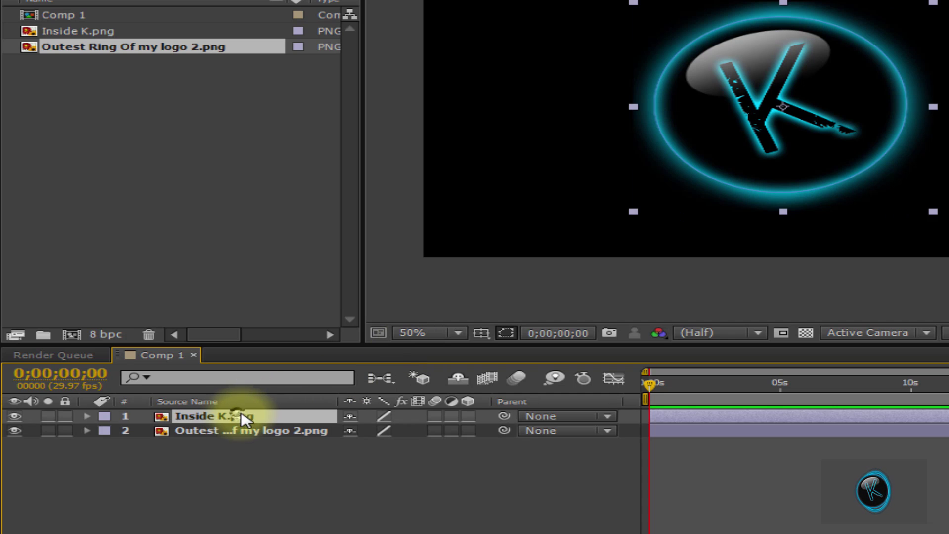
drag(690, 103, 401, 194)
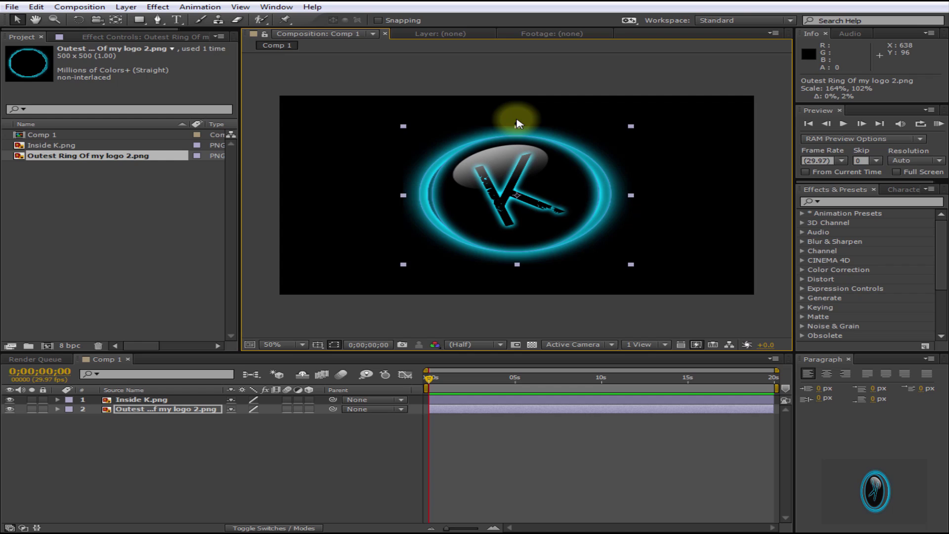
drag(517, 127, 517, 119)
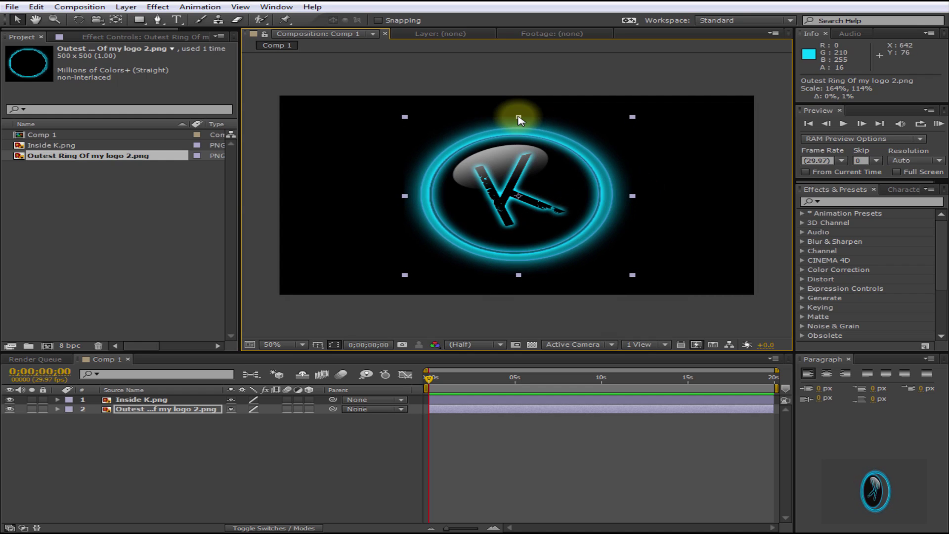
drag(516, 116, 517, 115)
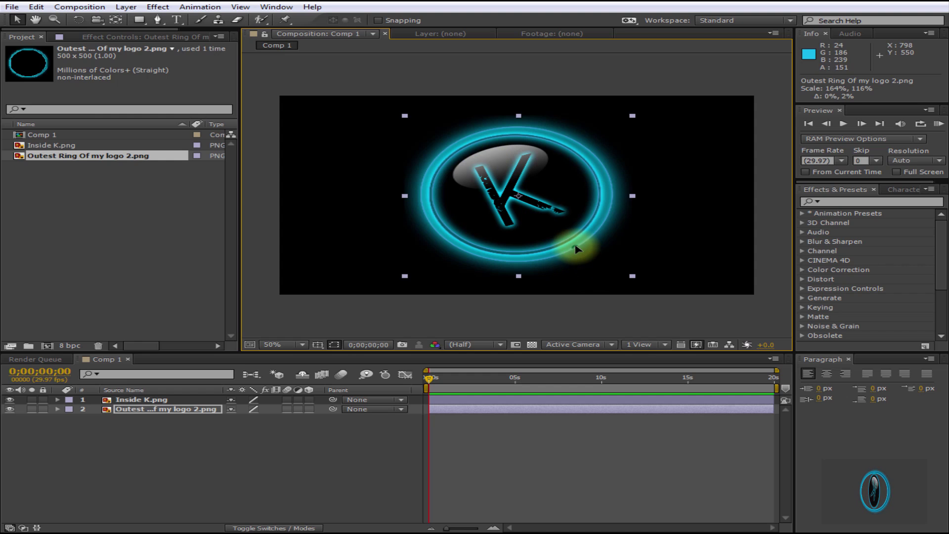
drag(572, 250, 572, 250)
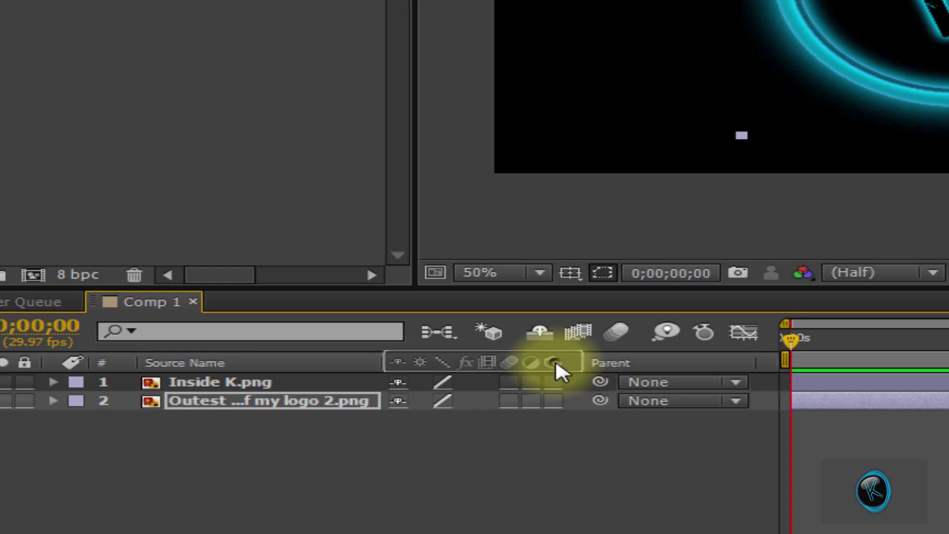
Make Inside K.png and the outer ring 3D layers and expand both Transform groups.
click(552, 382)
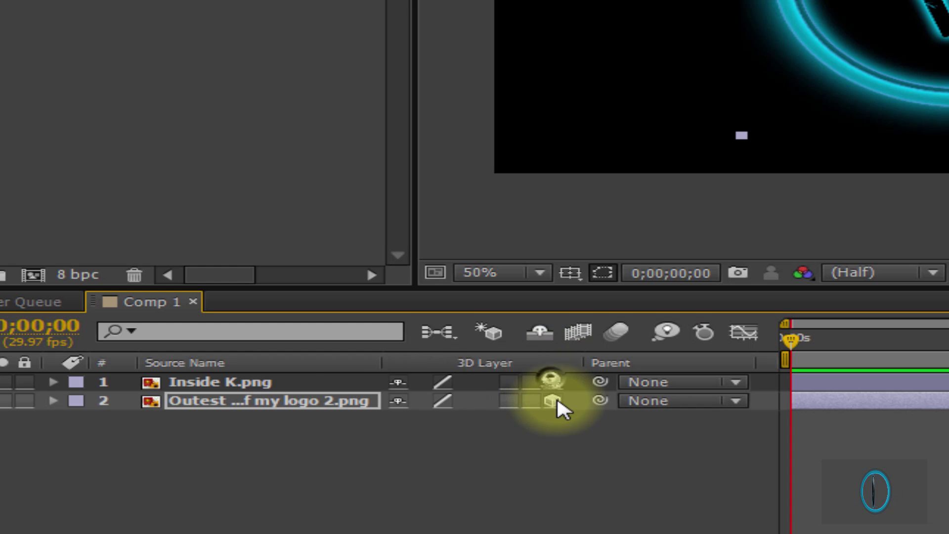
click(554, 401)
click(53, 382)
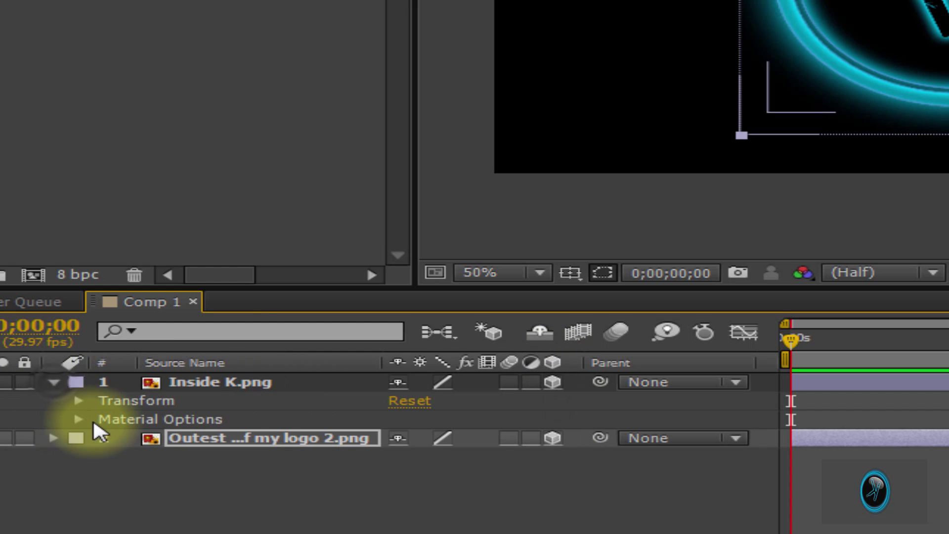
click(52, 437)
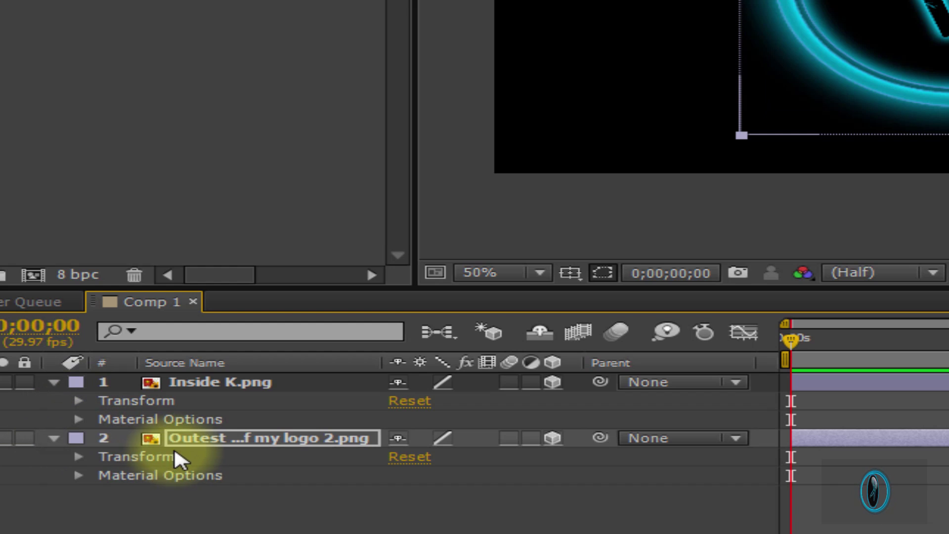
click(77, 456)
click(78, 400)
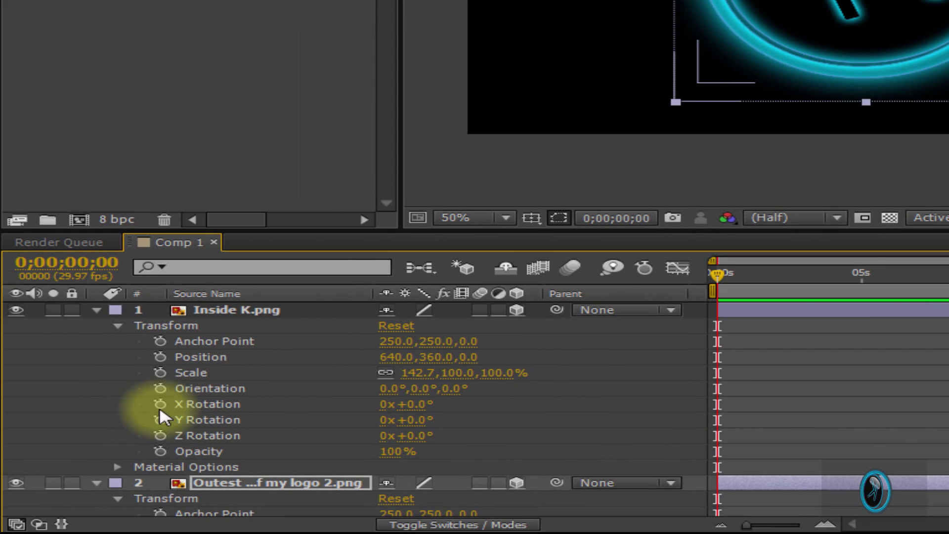
Keyframe Inside K.png's Y Rotation from zero to several turns at the end, then check the spin and return to frame 0.
click(160, 421)
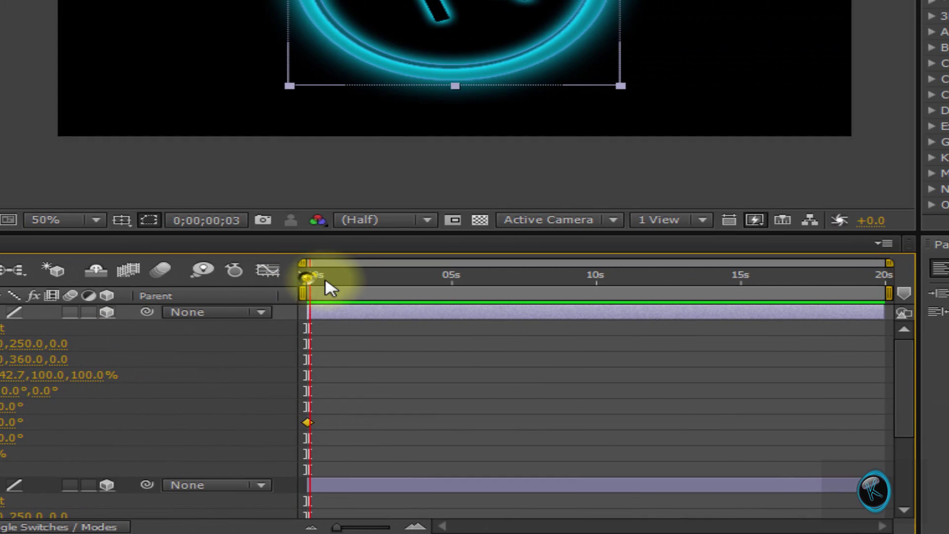
mouse_move(325, 279)
mouse_down()
mouse_move(404, 297)
mouse_move(881, 326)
mouse_up()
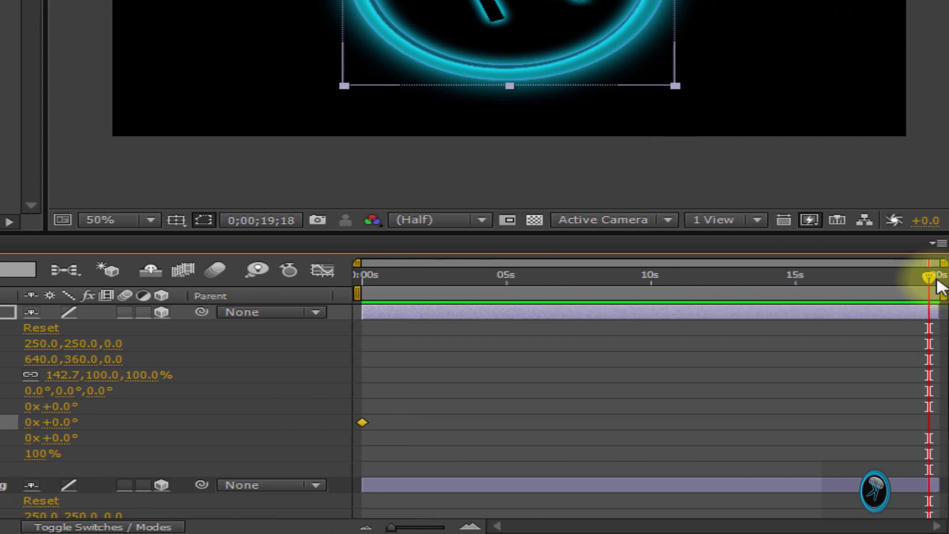
drag(933, 276, 900, 275)
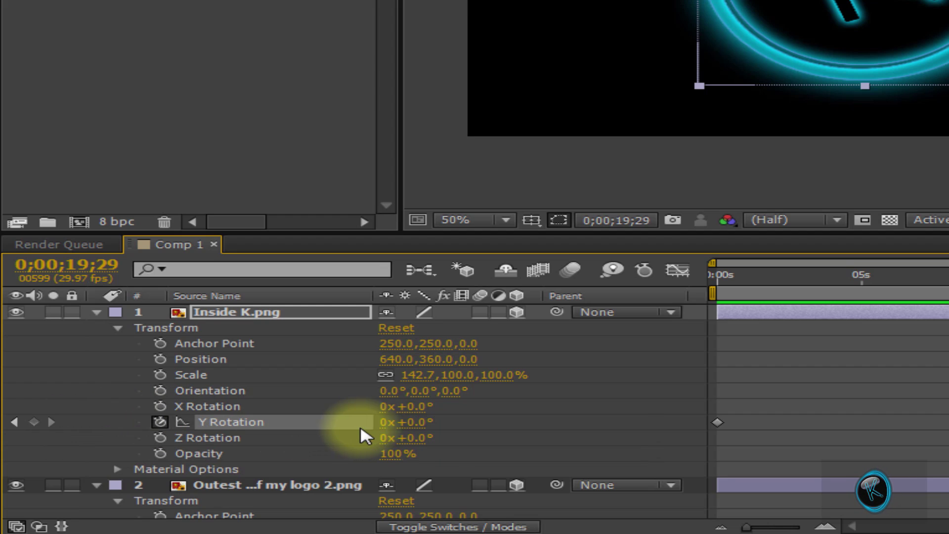
click(387, 422)
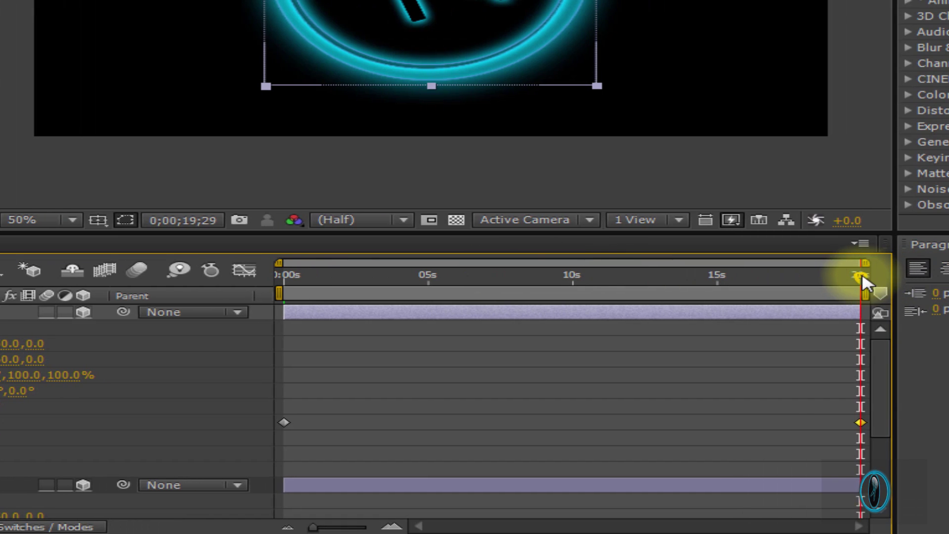
mouse_move(863, 282)
mouse_down()
mouse_move(582, 378)
mouse_move(364, 376)
mouse_move(590, 388)
mouse_move(354, 393)
mouse_up()
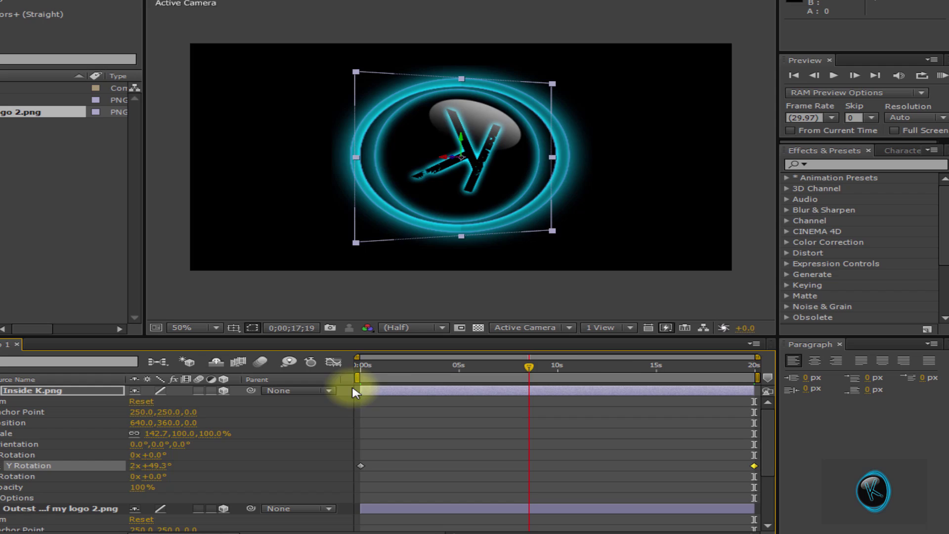
key(Home)
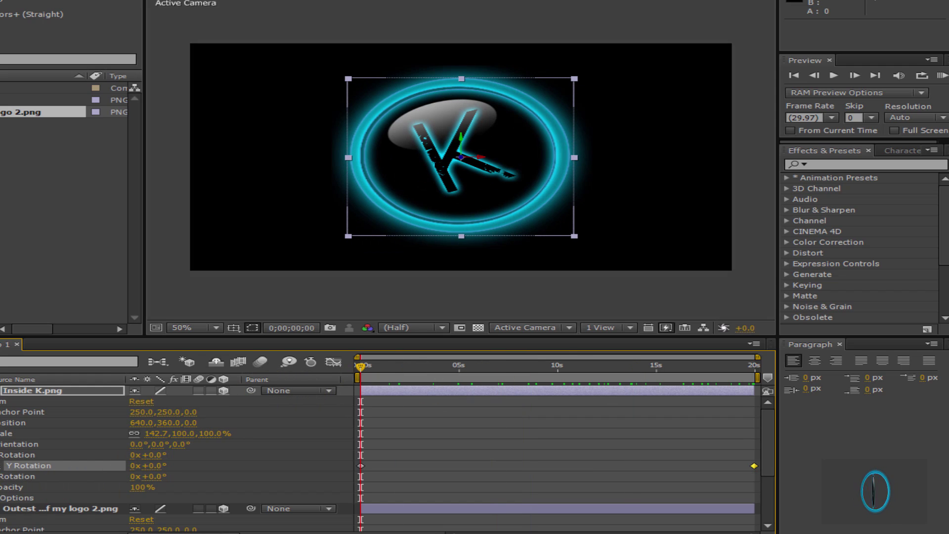
scroll(304, 413, down, 3)
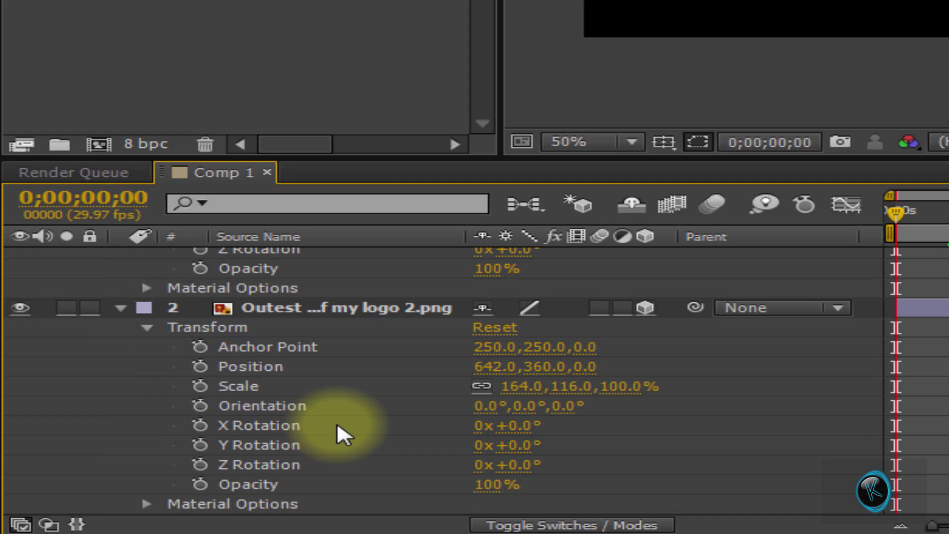
Keyframe the outer ring's Y Rotation from zero to several turns later, then scrub back to check.
click(199, 445)
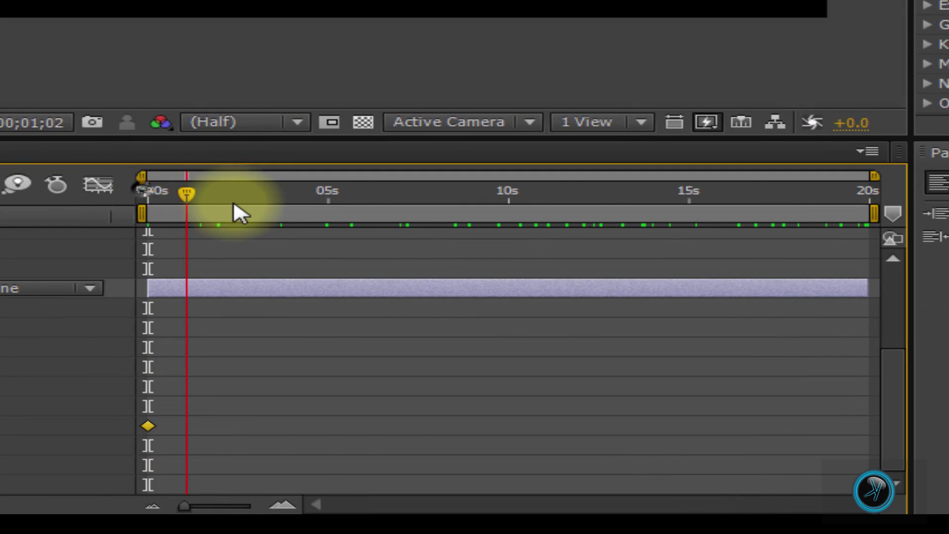
drag(233, 200, 827, 278)
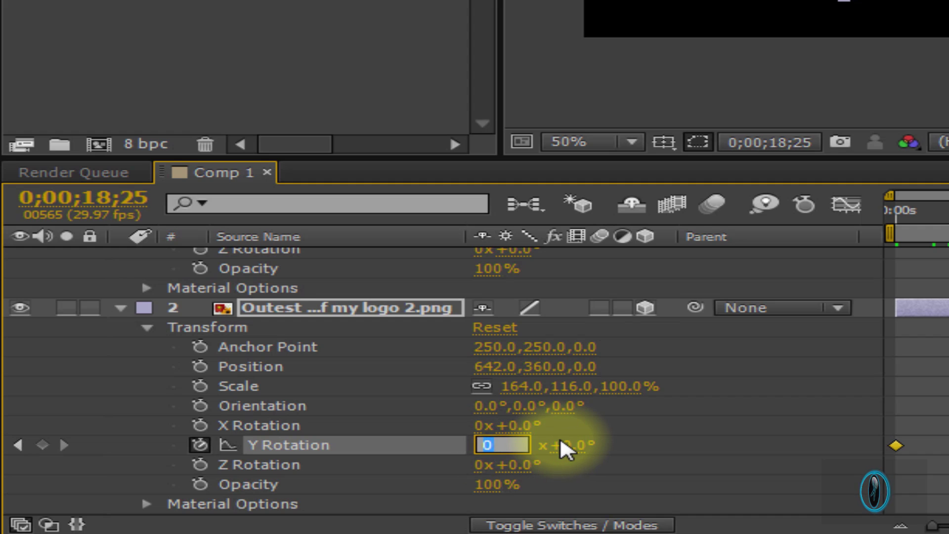
text(5)
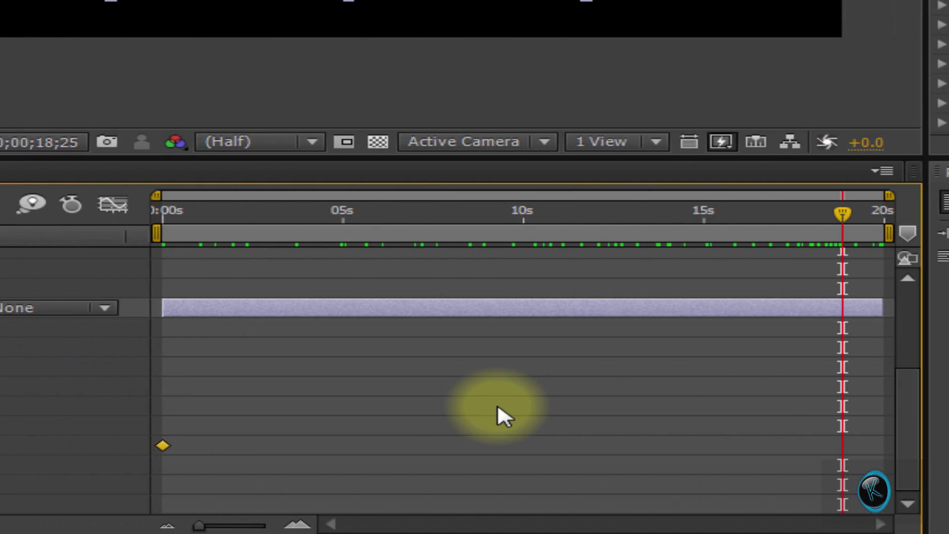
key(Return)
mouse_move(786, 211)
mouse_down()
mouse_move(637, 382)
mouse_move(671, 378)
mouse_move(423, 381)
mouse_up()
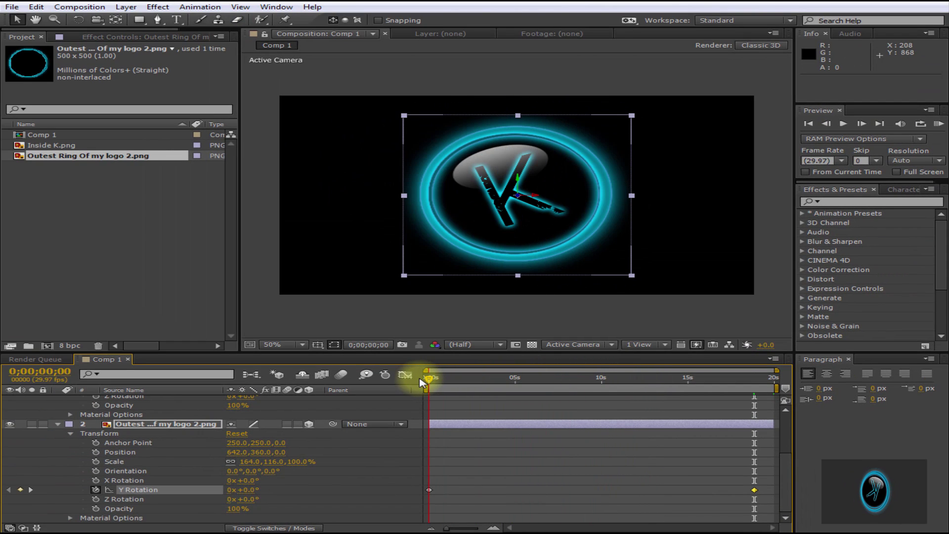
Preview the spinning logo, stop it partway, and look through the menus for the render option.
key(space)
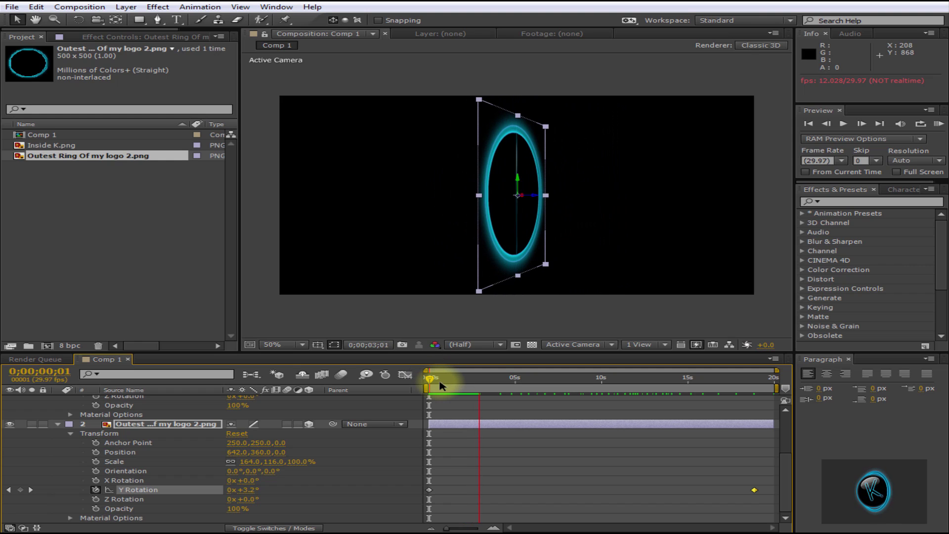
key(space)
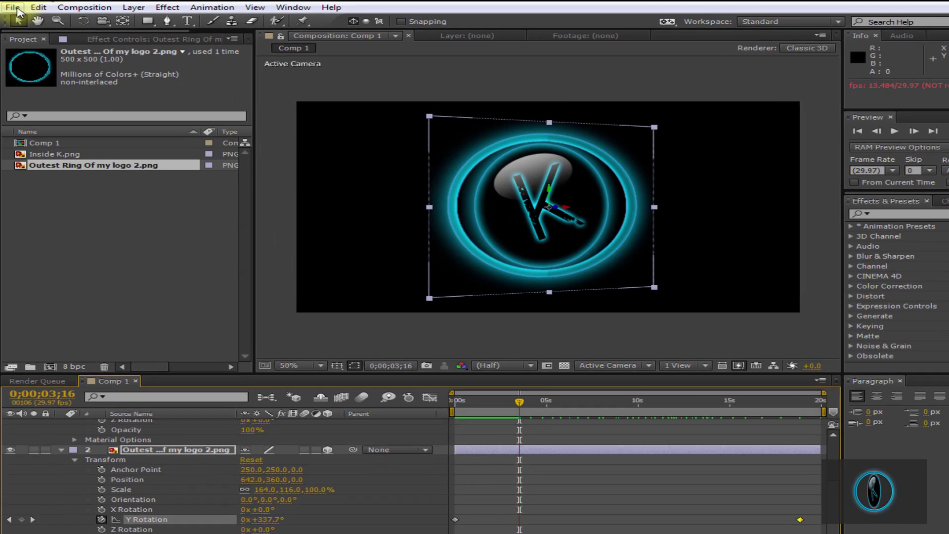
click(12, 7)
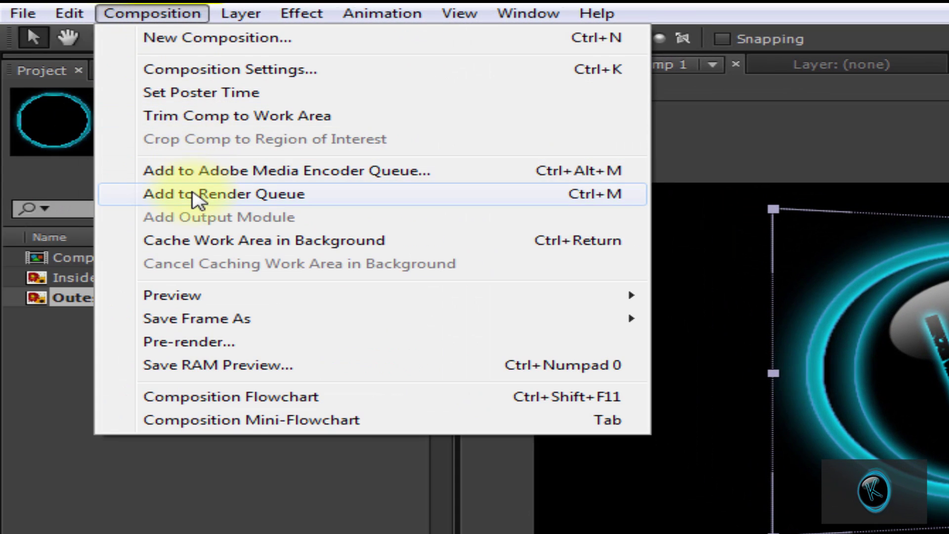
Add Comp 1 to the render queue, output it as Comp 1_2.avi, and start rendering.
click(197, 195)
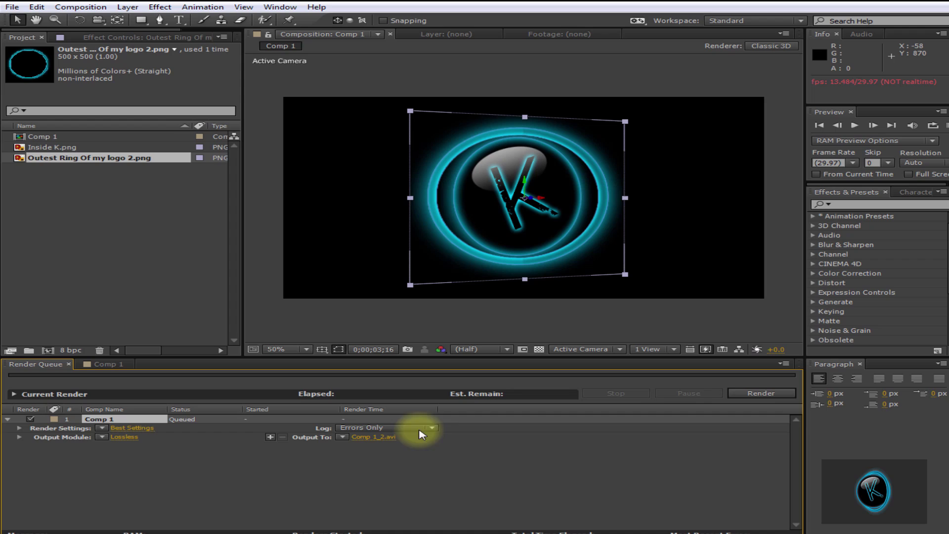
click(369, 438)
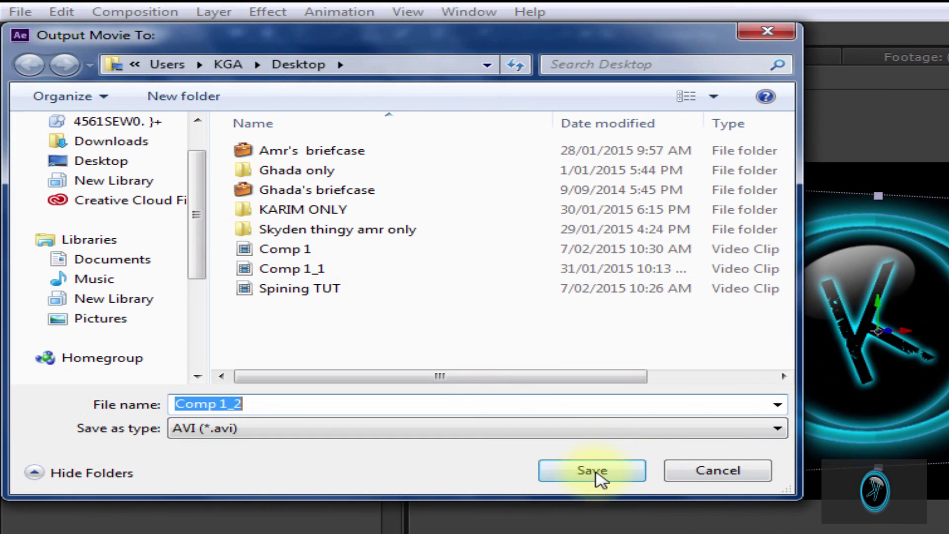
click(593, 471)
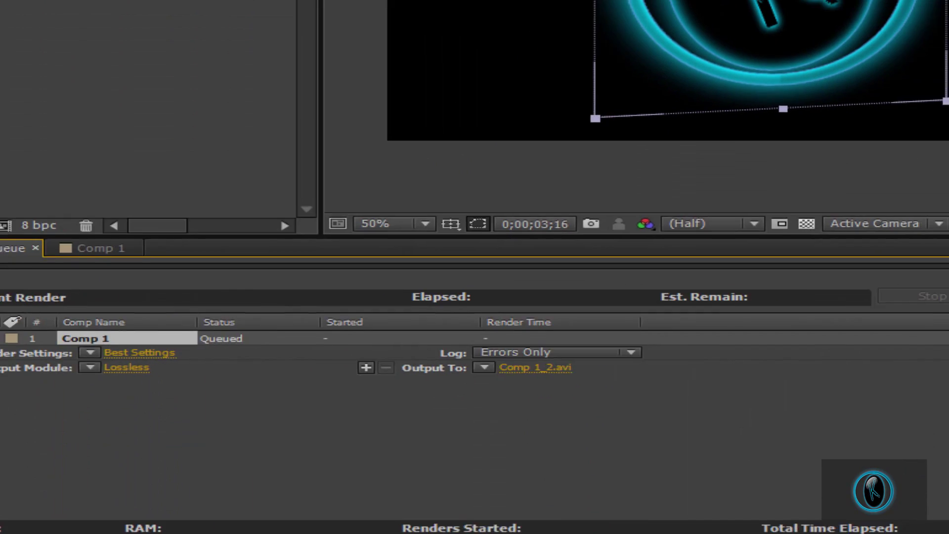
click(841, 318)
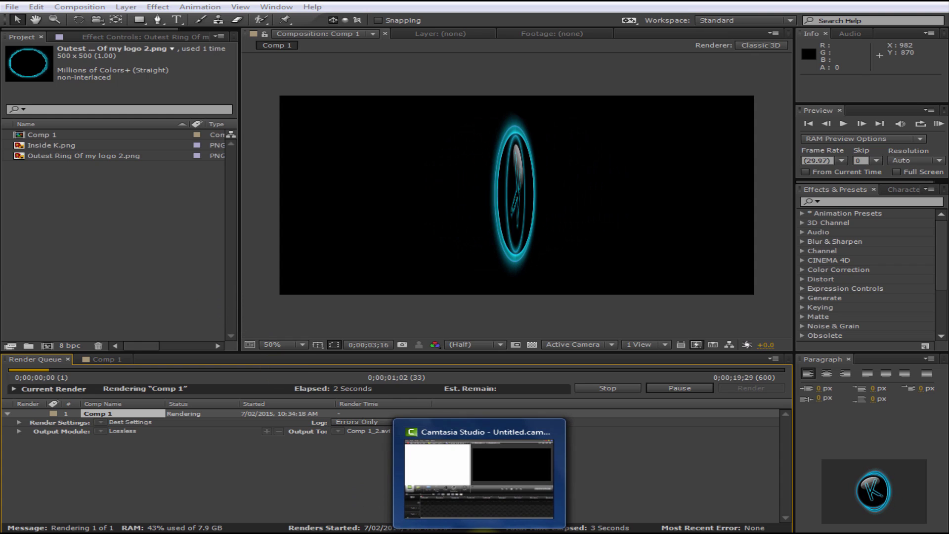
In Camtasia Studio, import Comp 1.avi from the Desktop into the project.
click(509, 503)
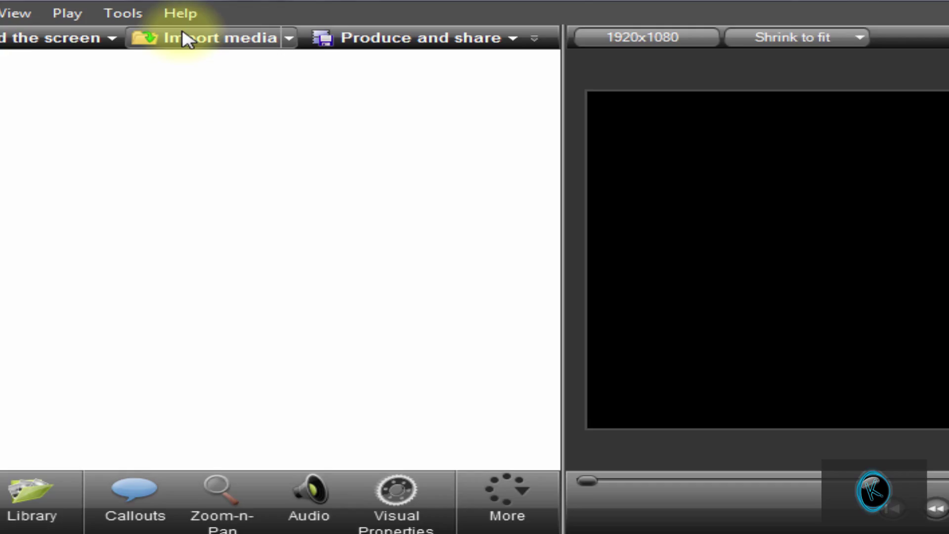
click(186, 68)
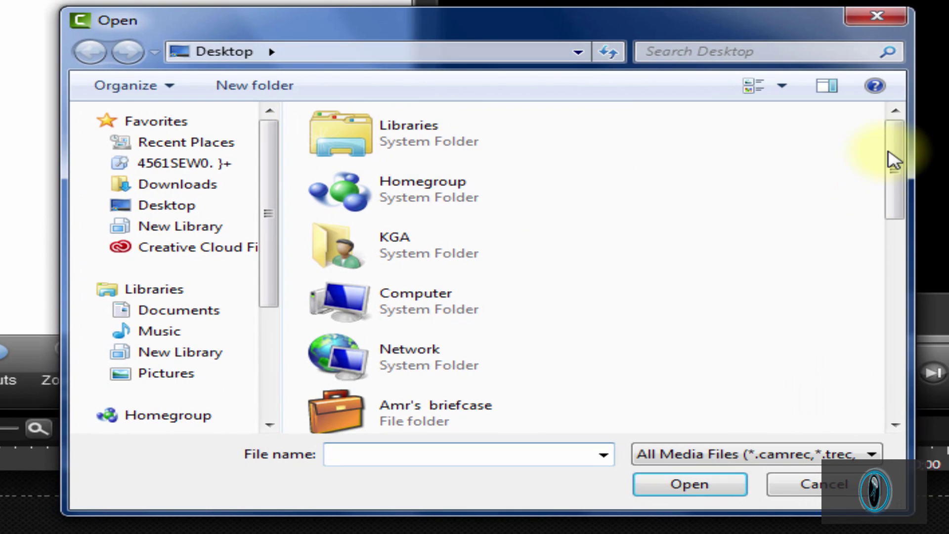
drag(889, 159, 879, 286)
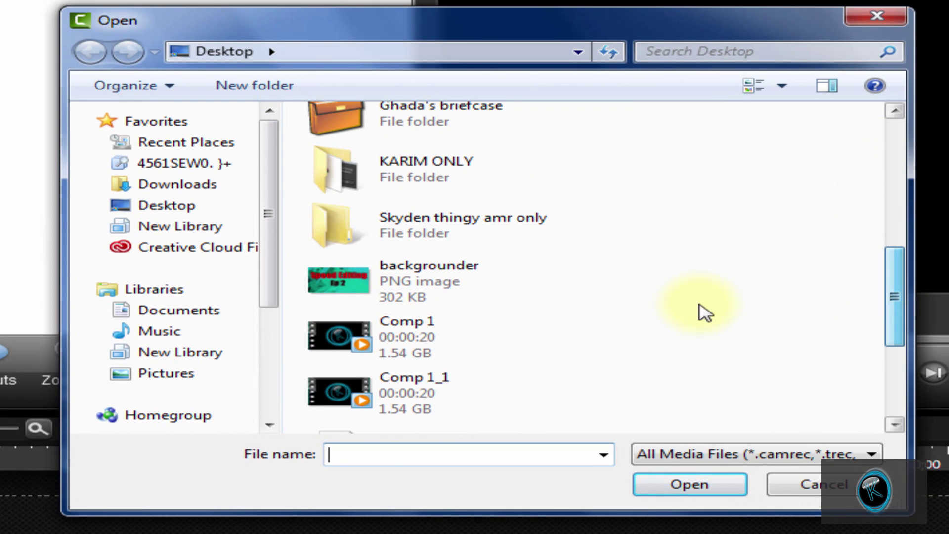
click(379, 356)
click(696, 467)
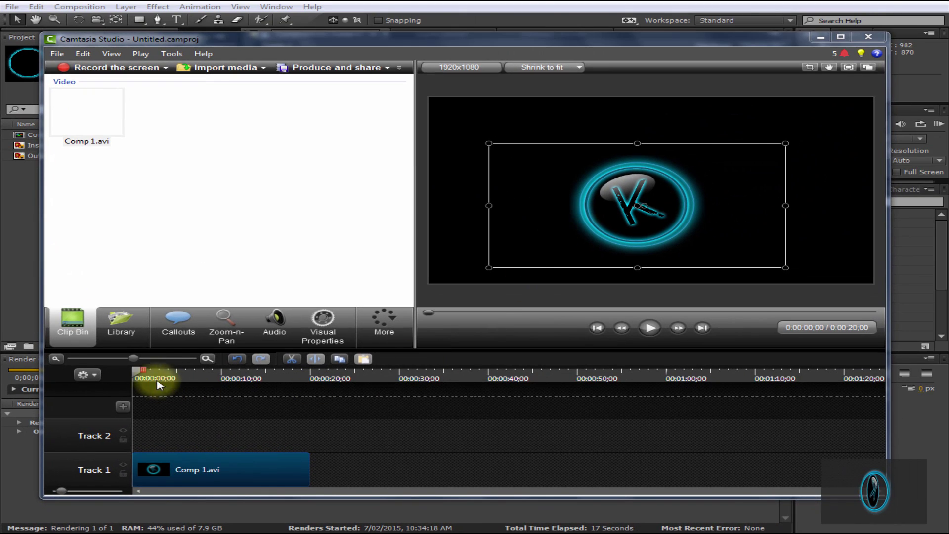
drag(136, 375, 211, 380)
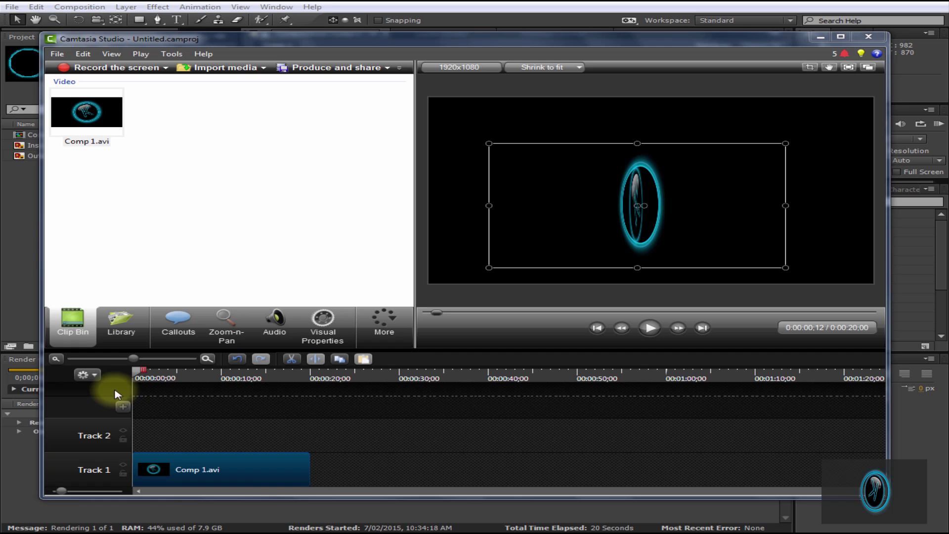
key(space)
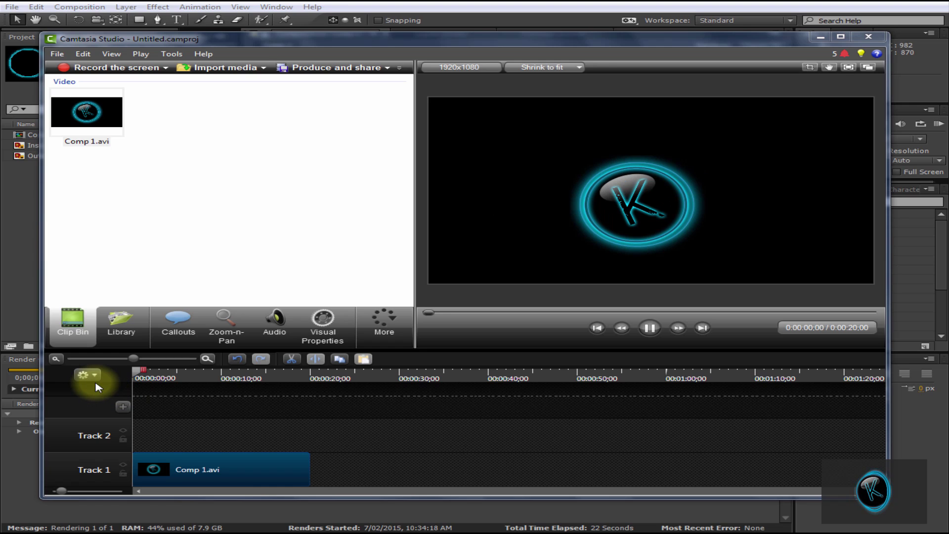
click(139, 375)
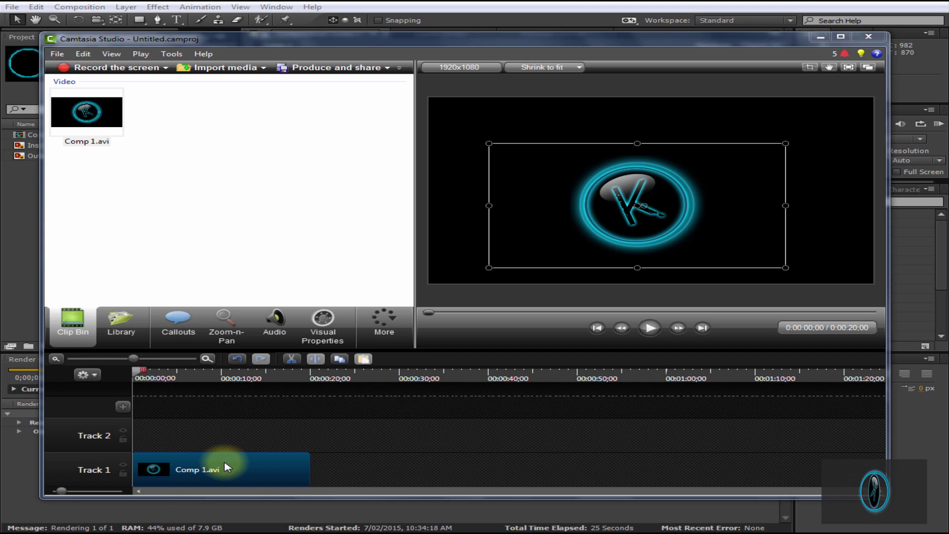
Enable Remove a color on the Comp 1.avi clip's Visual Properties.
click(342, 325)
drag(406, 165, 408, 205)
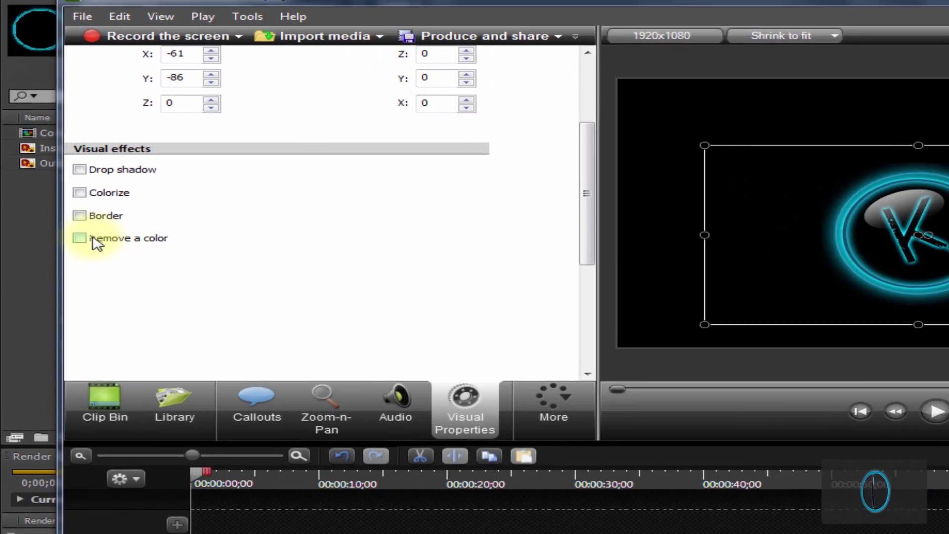
click(56, 208)
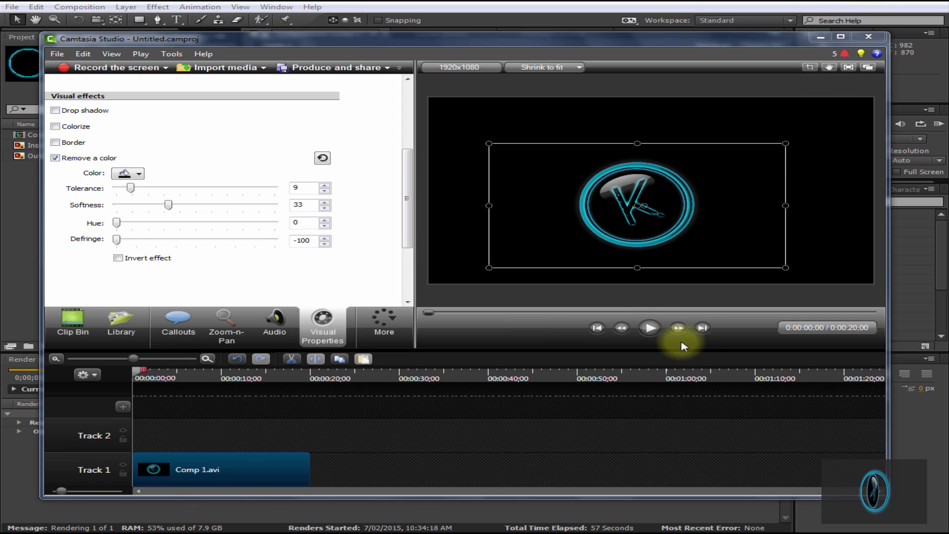
click(649, 328)
click(820, 37)
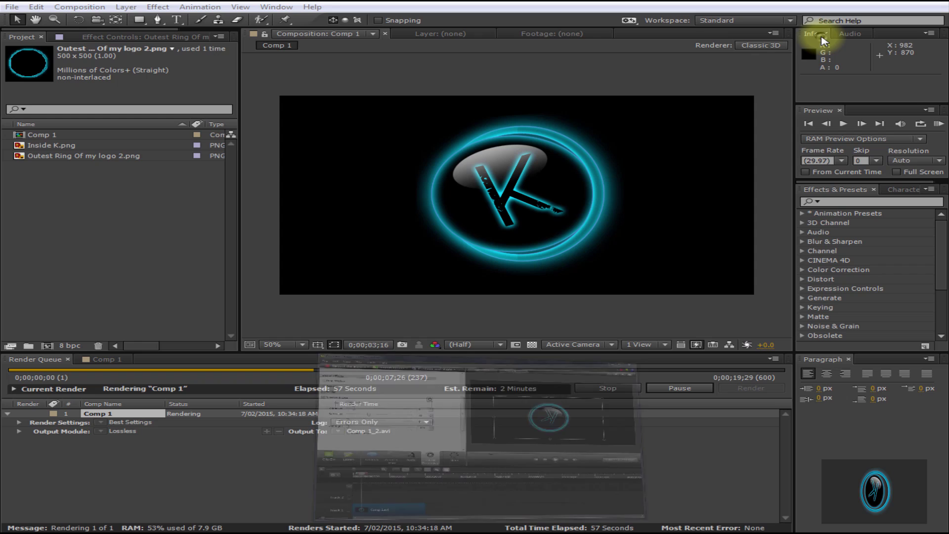